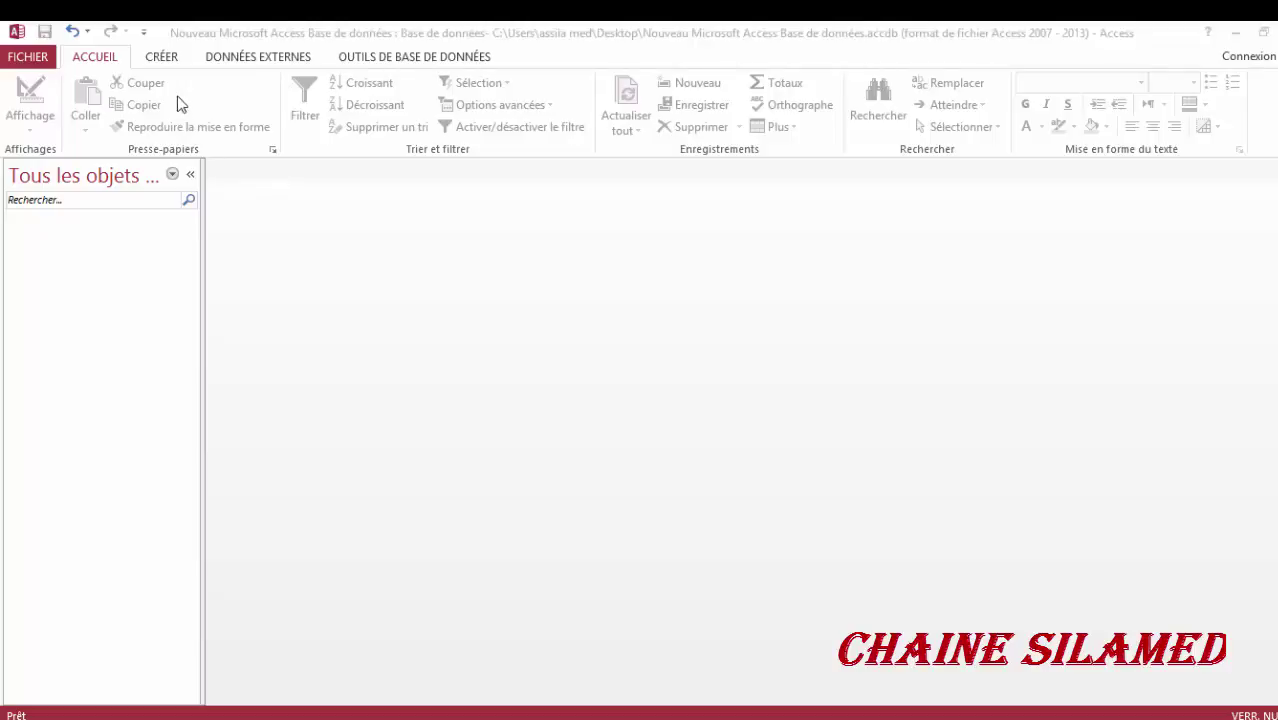
- Bring the Access window into focus and show the CRÉER ribbon options
{"action": "left_click", "coordinate": [166, 64]}
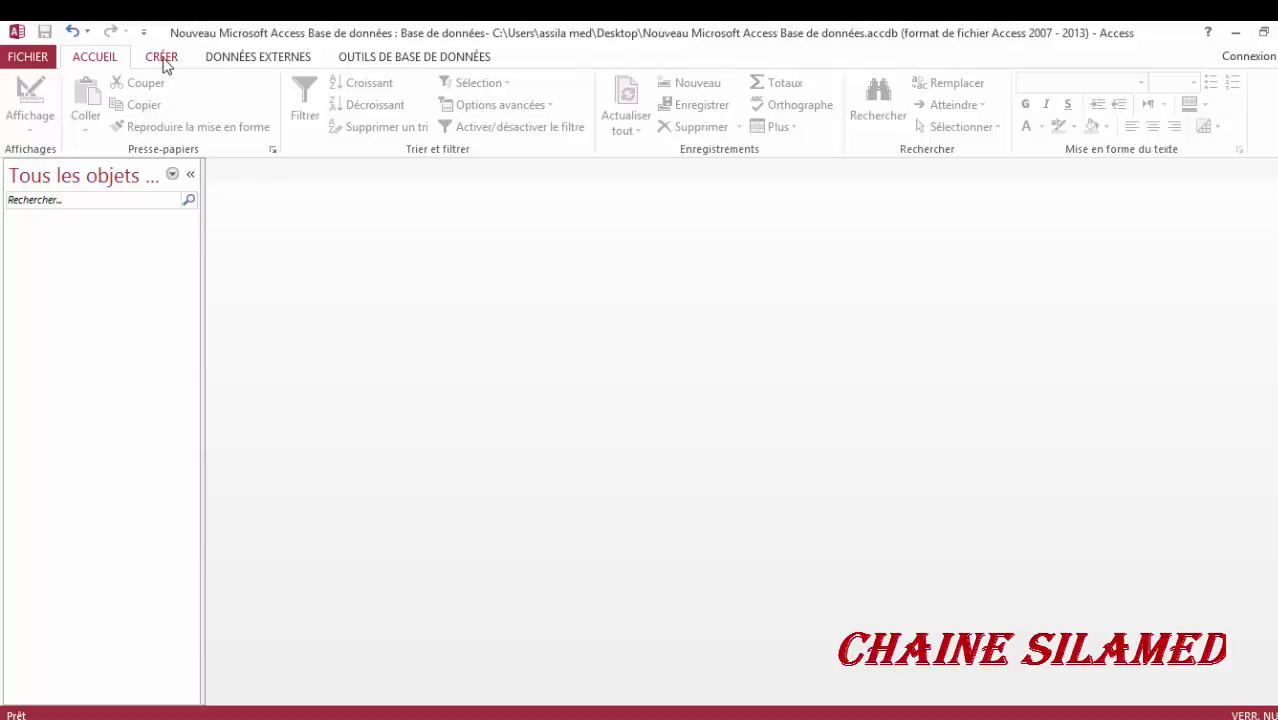
{"action": "left_click", "coordinate": [163, 60]}
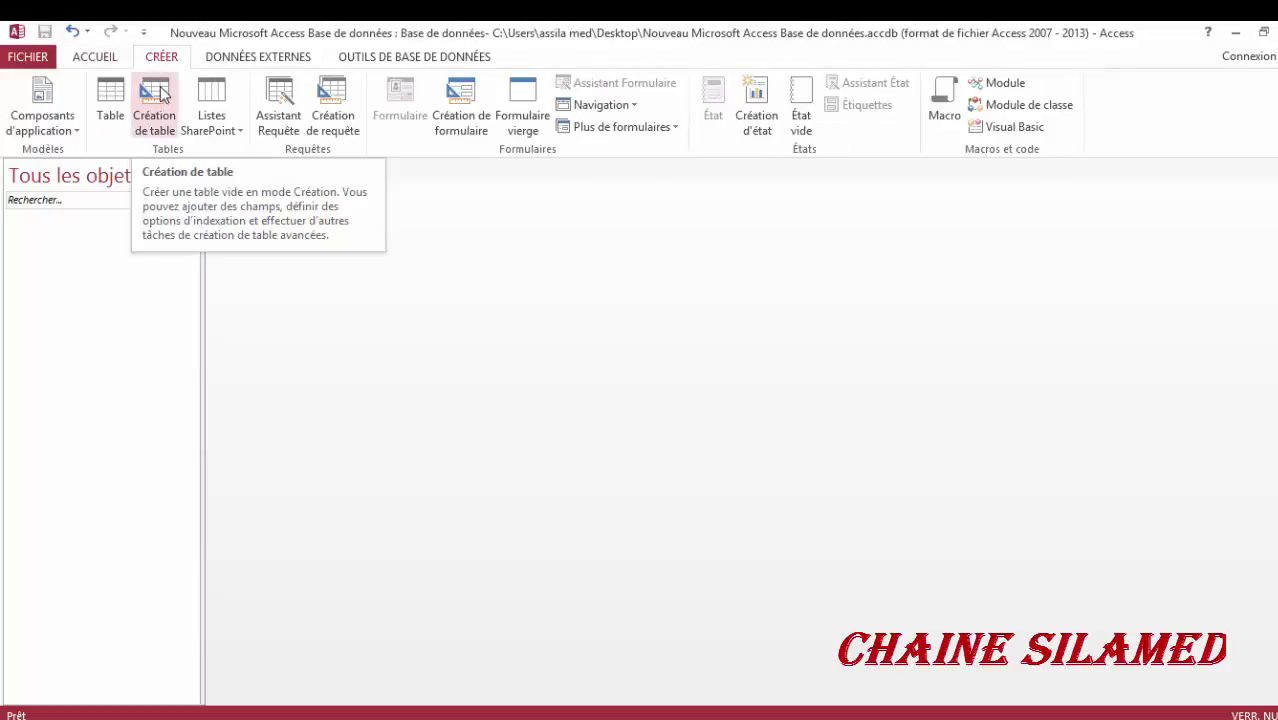
- Start a new table in design view with a first field num of type Numérique
{"action": "left_click", "coordinate": [160, 93]}
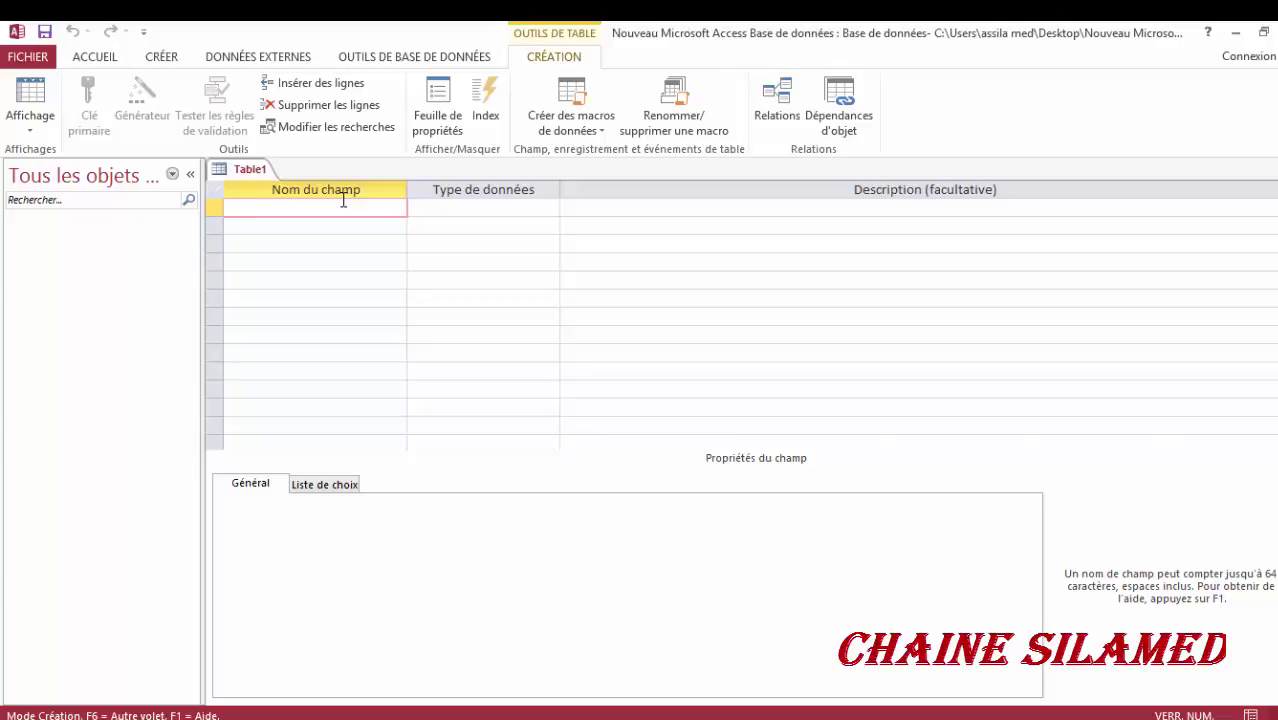
{"action": "type", "text": "num"}
{"action": "key", "text": "Tab"}
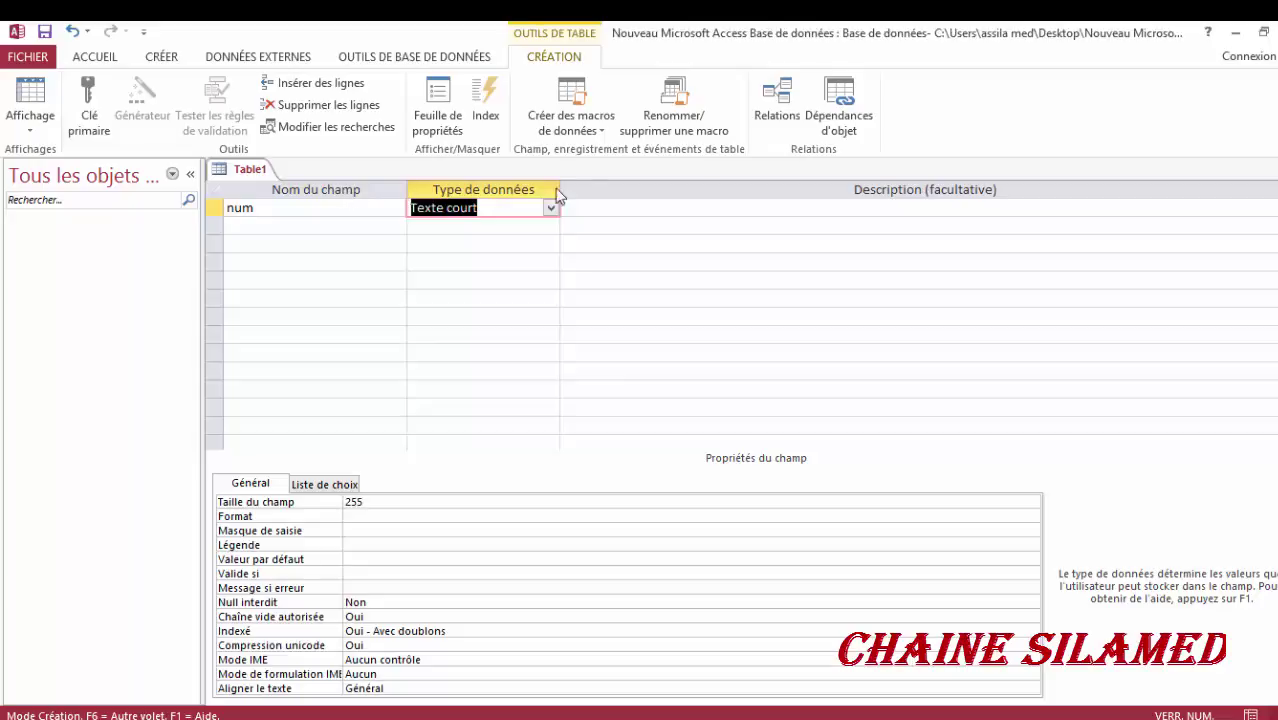
{"action": "left_click", "coordinate": [550, 208]}
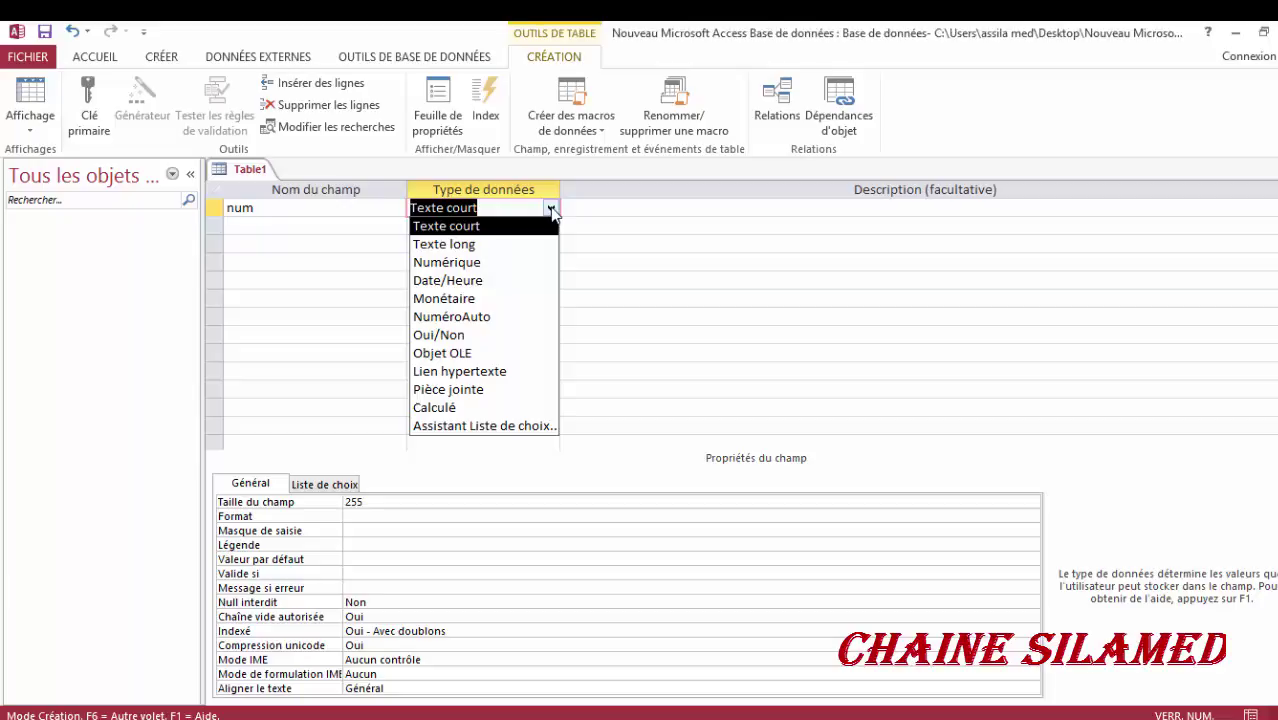
{"action": "left_click", "coordinate": [505, 263]}
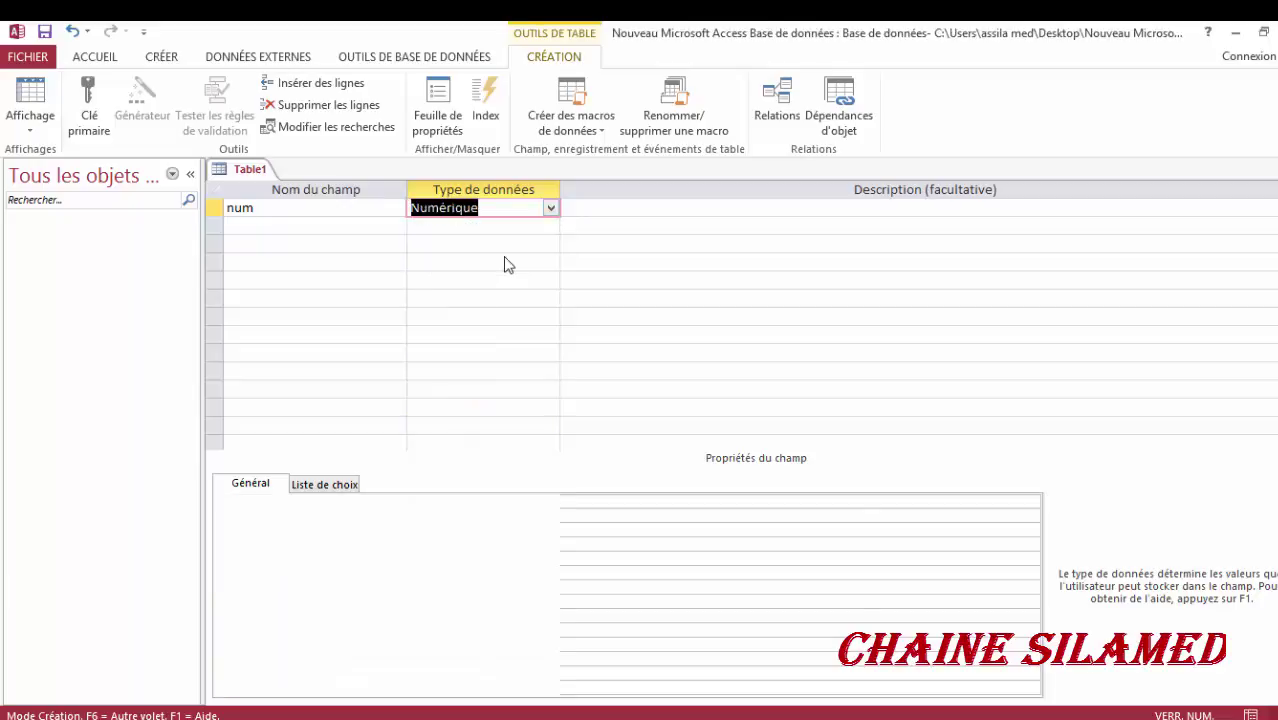
- Add a nom field as Texte court and name the third field date de naissance
{"action": "left_click", "coordinate": [326, 236]}
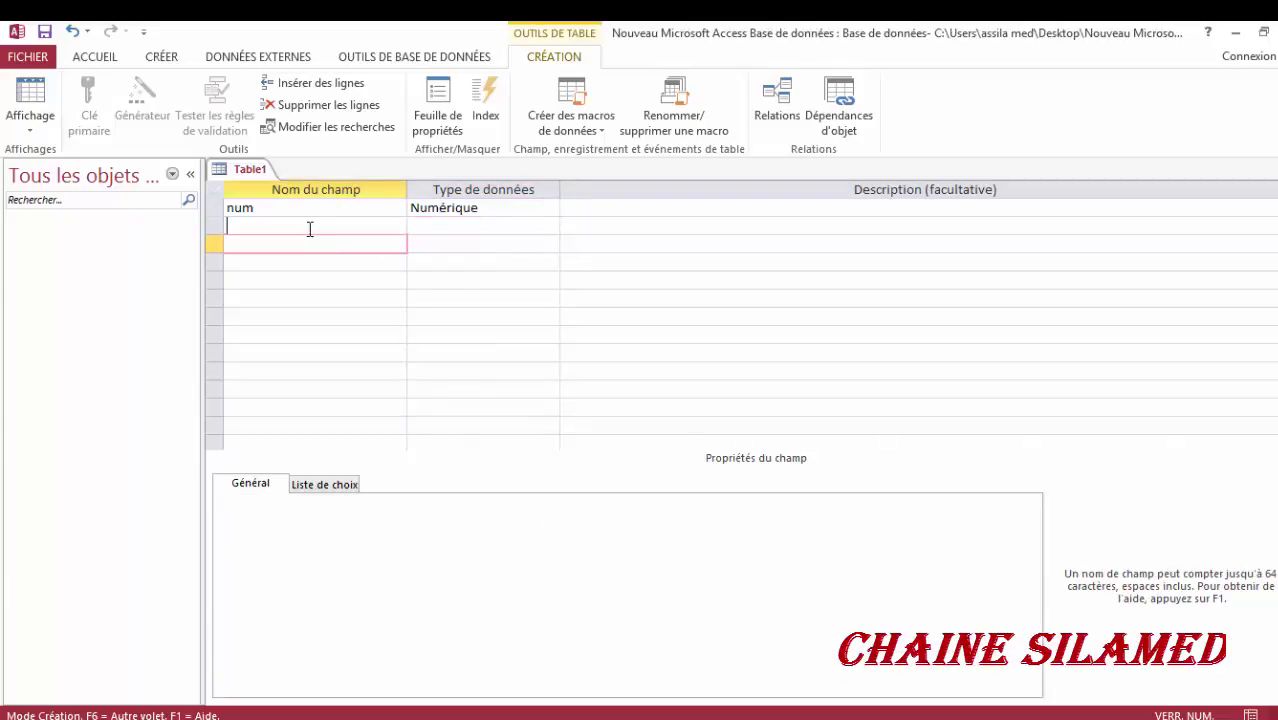
{"action": "left_click", "coordinate": [310, 229]}
{"action": "type", "text": "nom"}
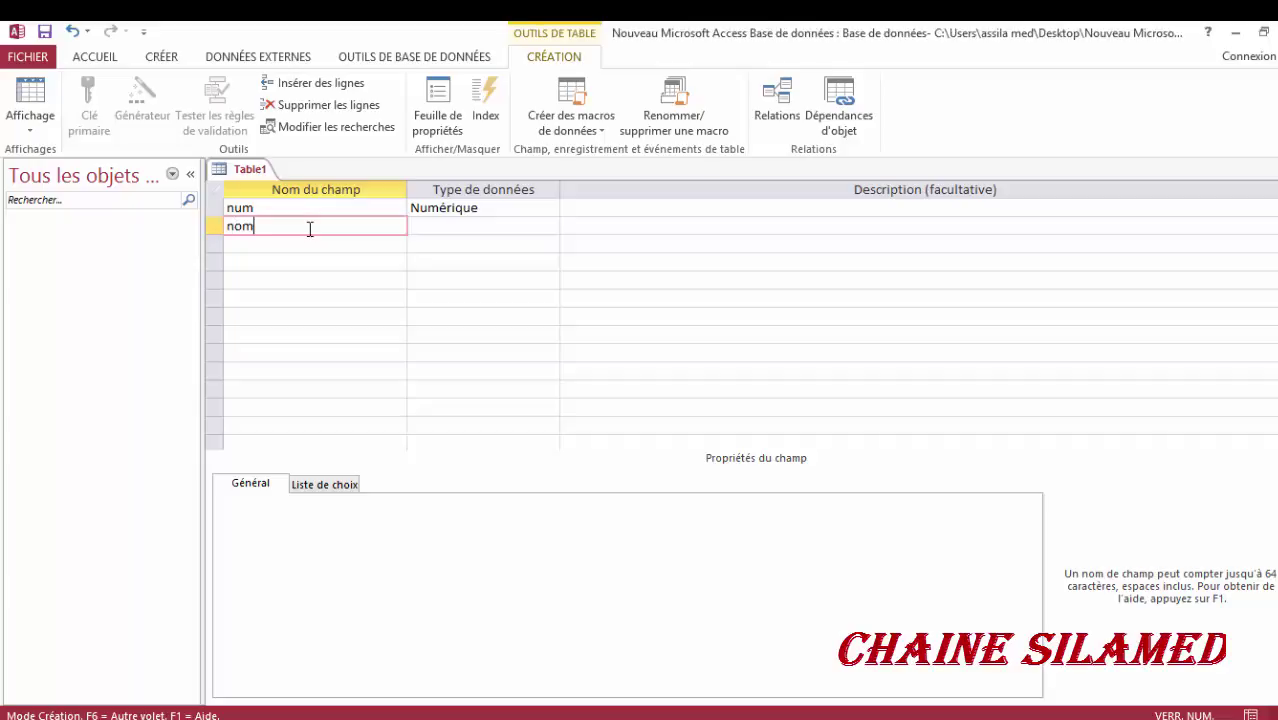
{"action": "left_click", "coordinate": [437, 226]}
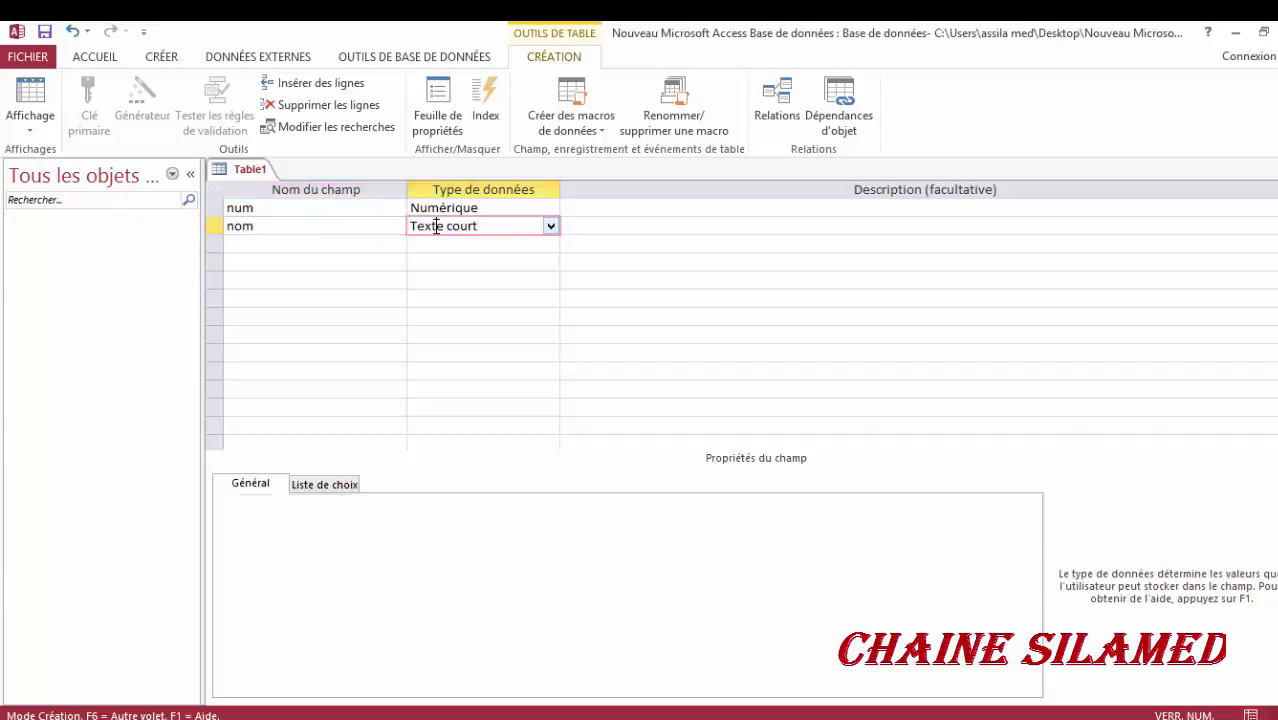
{"action": "left_click", "coordinate": [551, 227]}
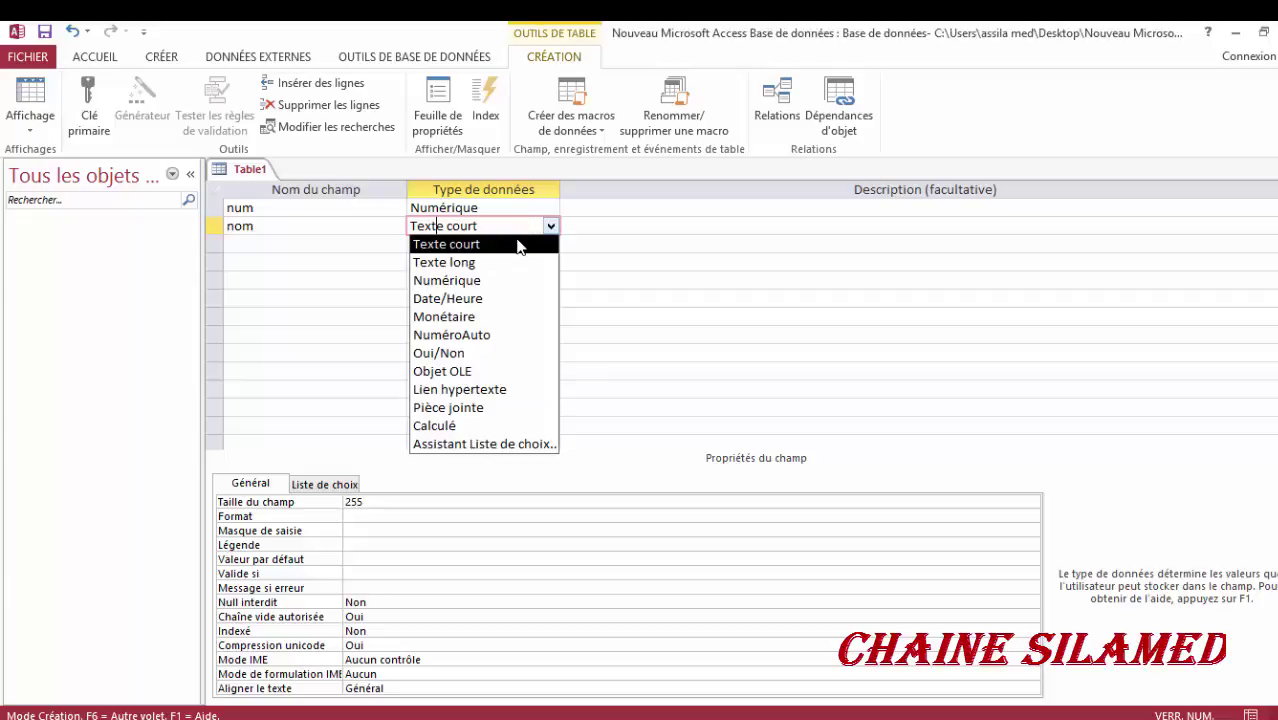
{"action": "left_click", "coordinate": [518, 246]}
{"action": "left_click", "coordinate": [359, 245]}
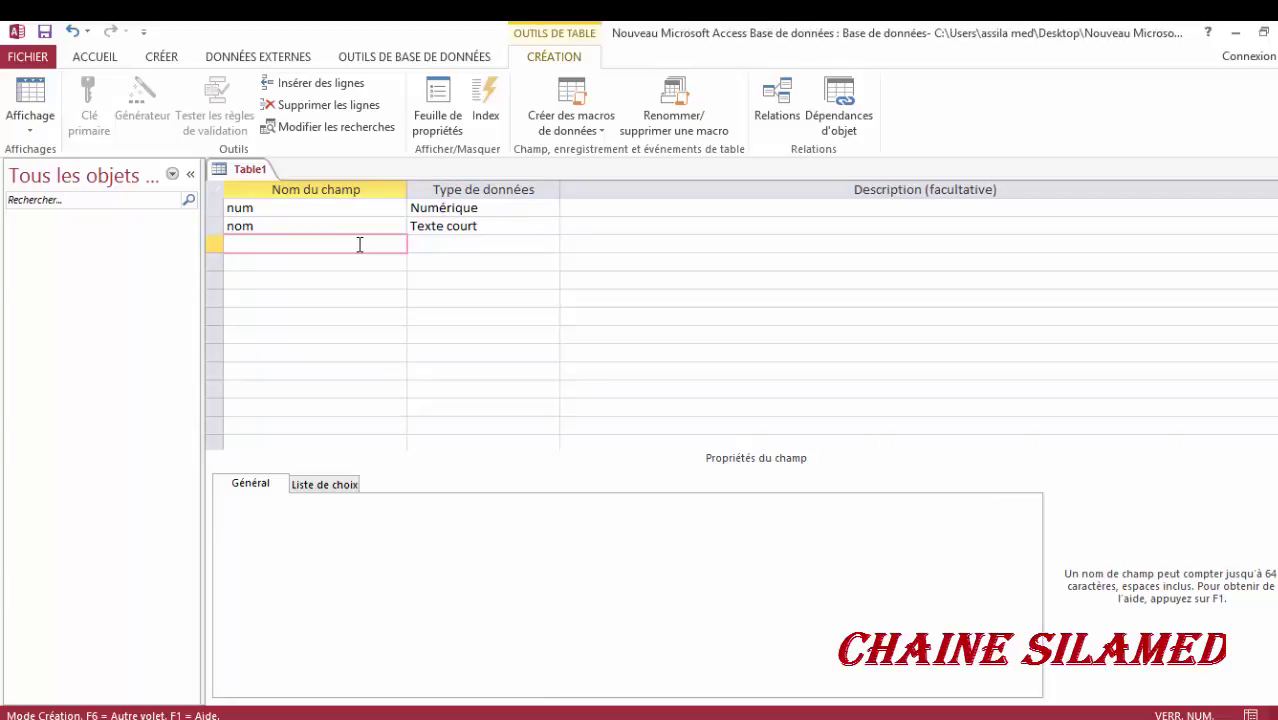
{"action": "type", "text": "date de naissance"}
- Give date de naissance the Date/Heure type, then select the num field row
{"action": "key", "text": "Tab"}
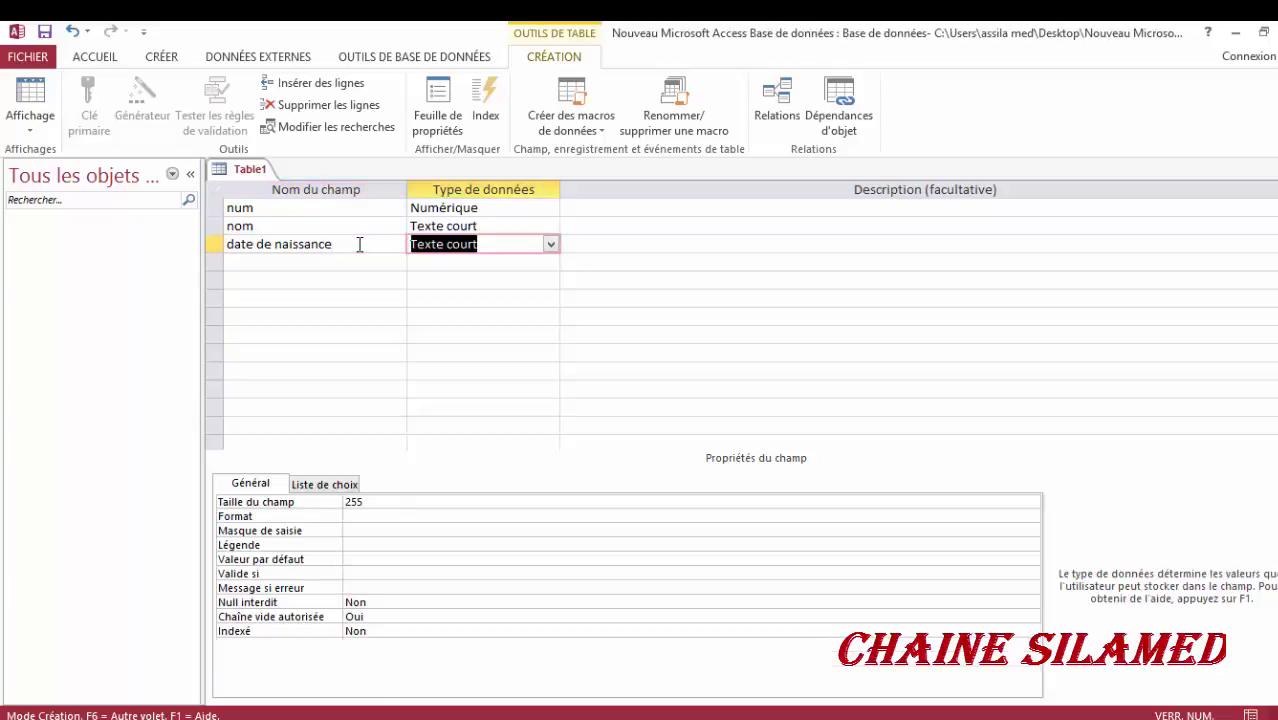
{"action": "type", "text": "date/Heure"}
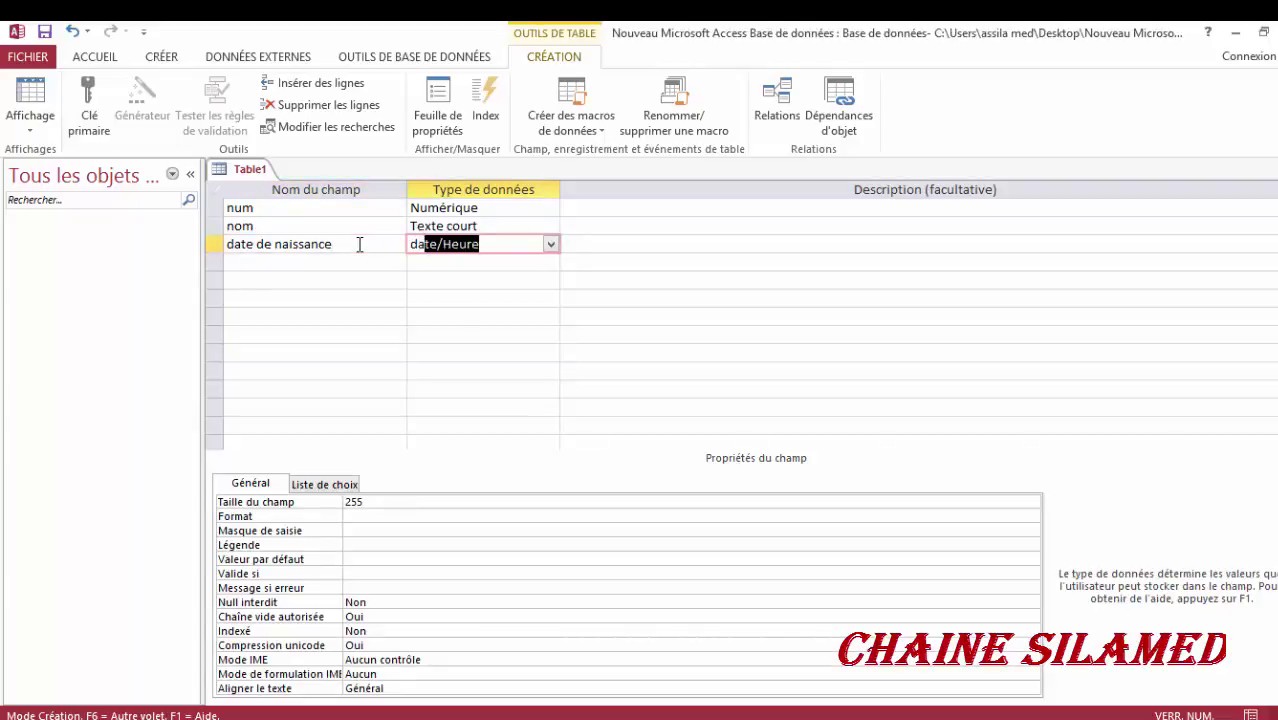
{"action": "key", "text": "Tab"}
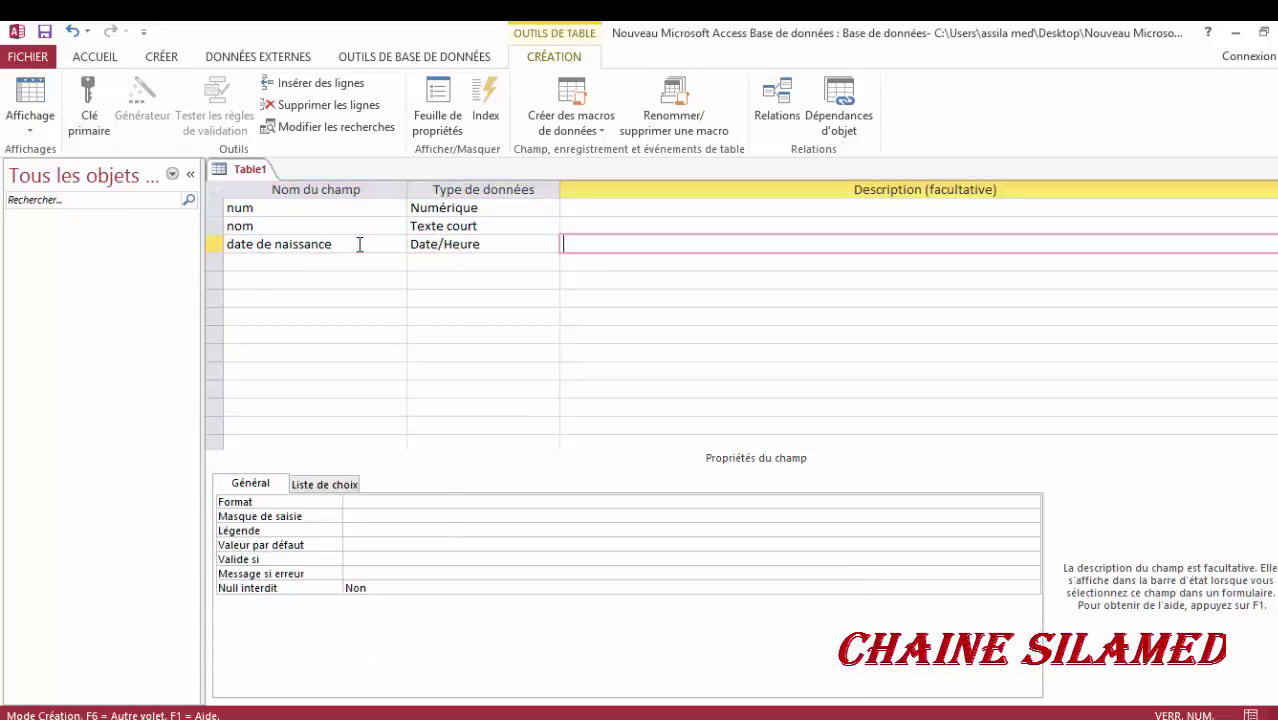
{"action": "left_click", "coordinate": [357, 242]}
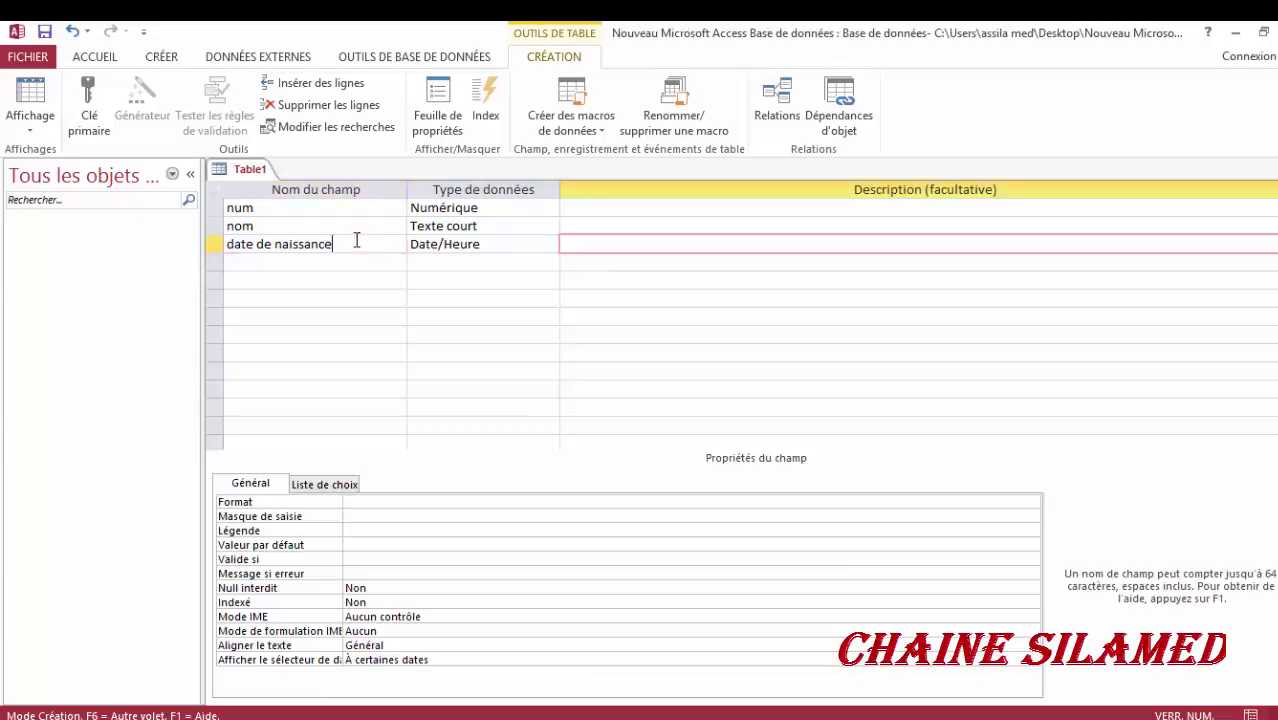
{"action": "left_click", "coordinate": [213, 207]}
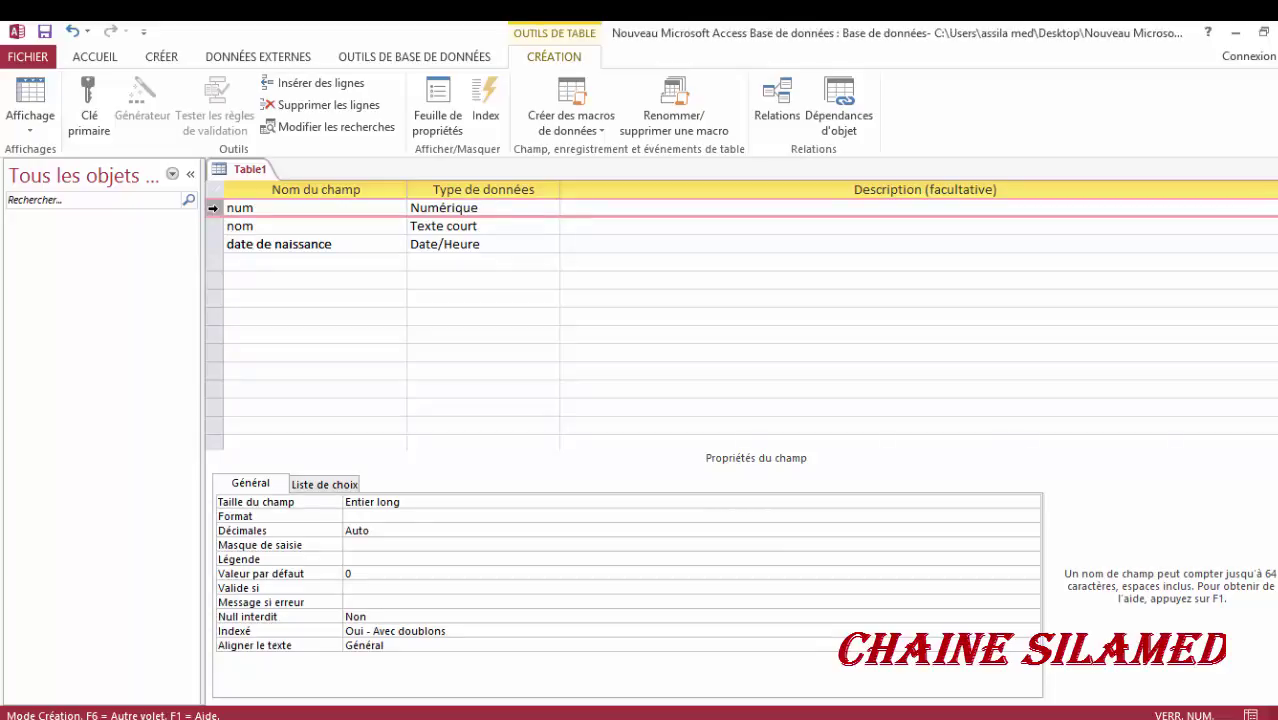
- Set num as the primary key and bring up the Enregistrer sous prompt with Ctrl+S
{"action": "left_click", "coordinate": [98, 137]}
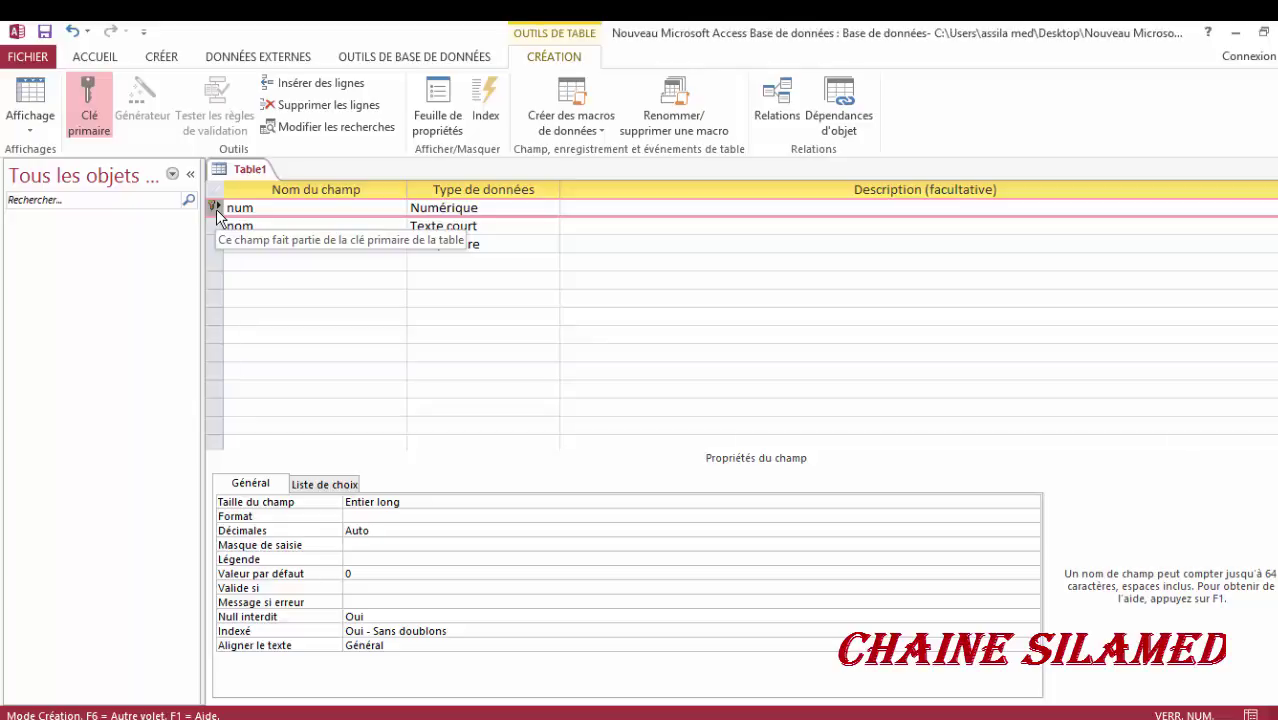
{"action": "key", "text": "ctrl+s"}
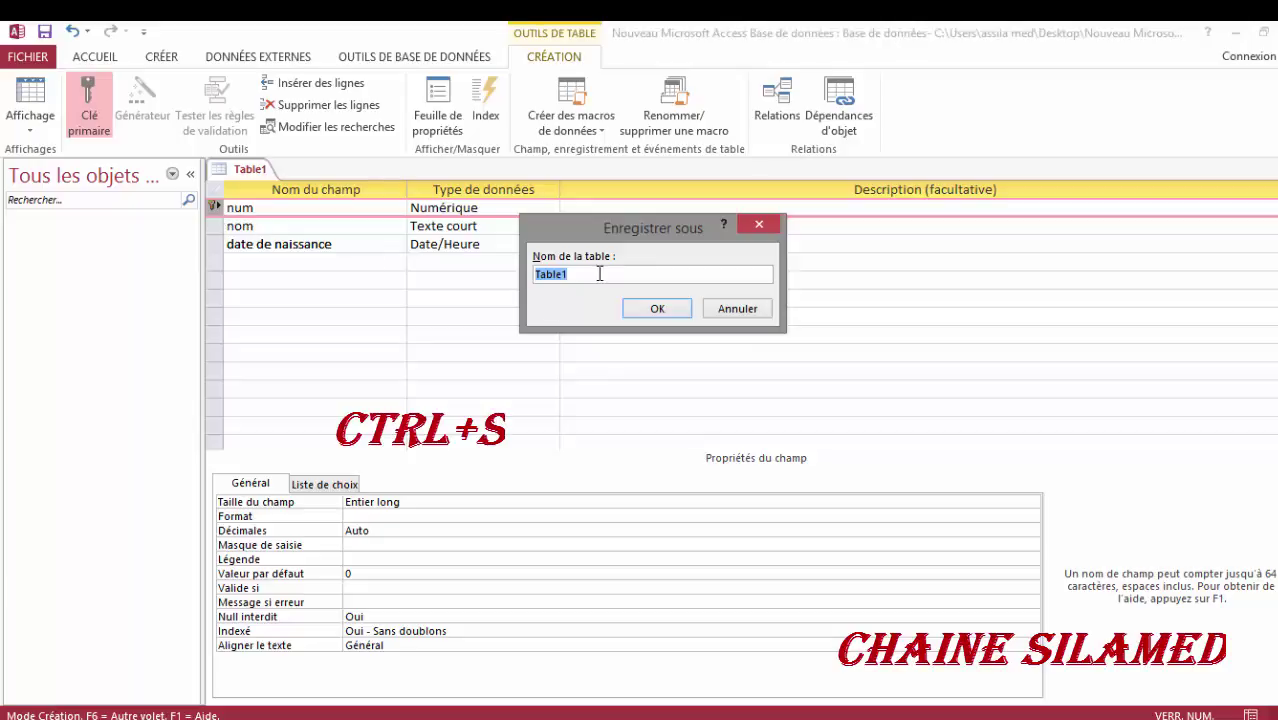
- Save the table as 'personne' and open it in Datasheet view
{"action": "type", "text": "personne"}
{"action": "left_click", "coordinate": [670, 315]}
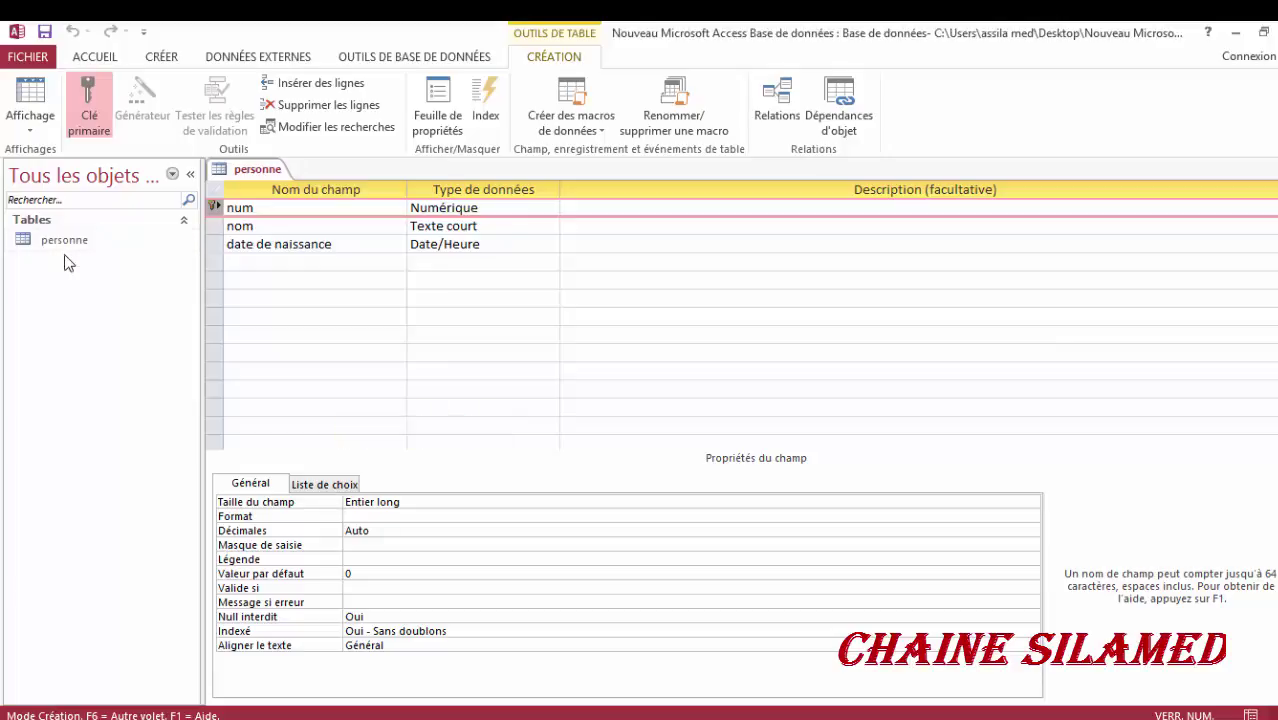
{"action": "double_click", "coordinate": [63, 242]}
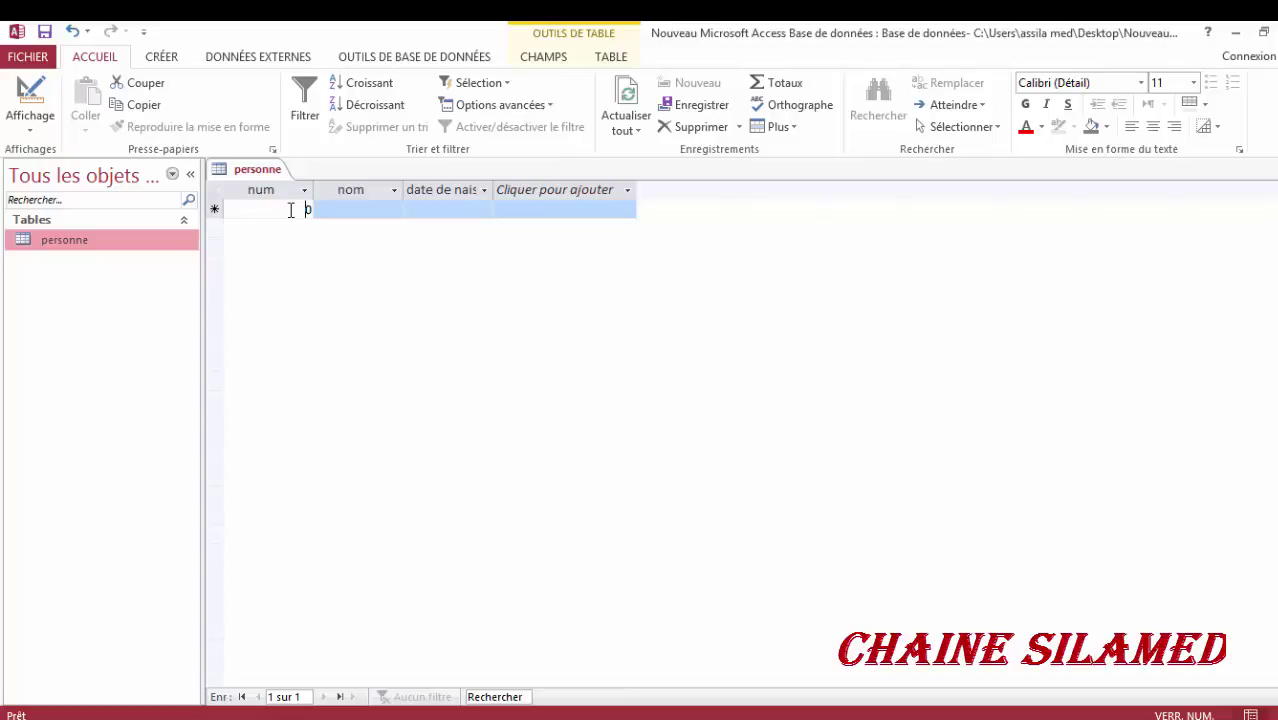
- Enter num 1 and the first person's full name in the first record
{"action": "double_click", "coordinate": [308, 209]}
{"action": "type", "text": "1"}
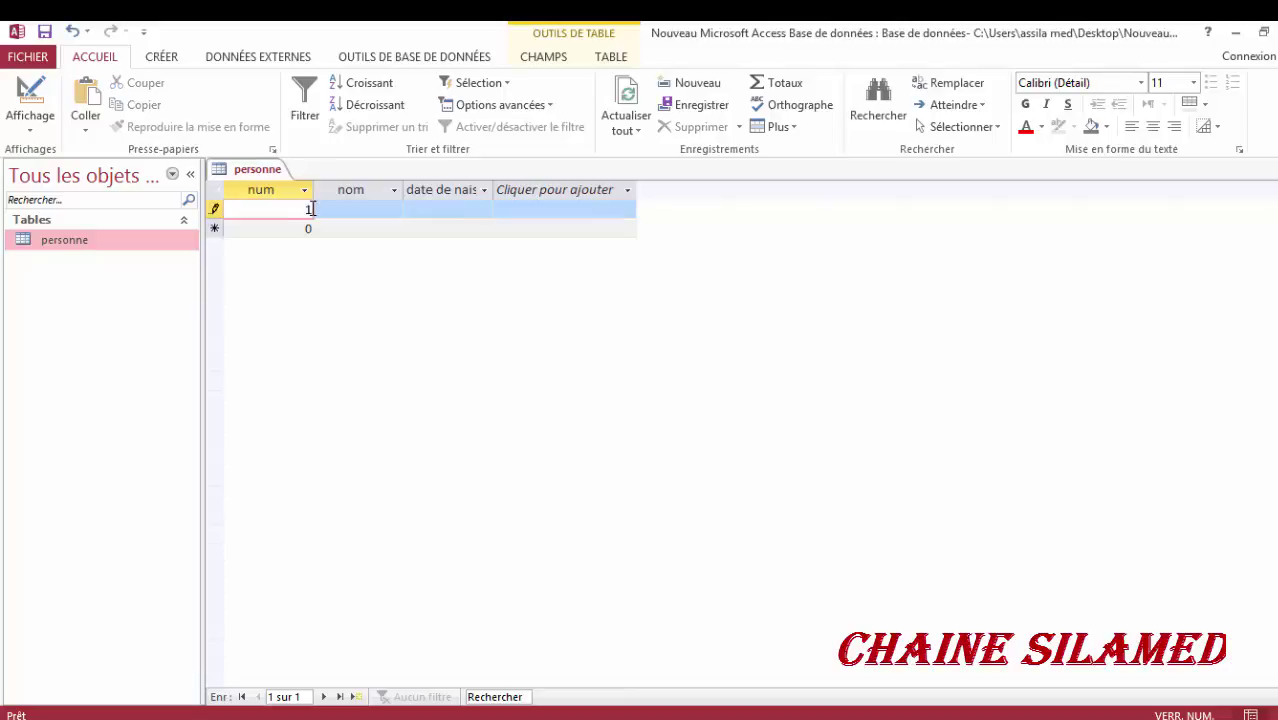
{"action": "key", "text": "Tab"}
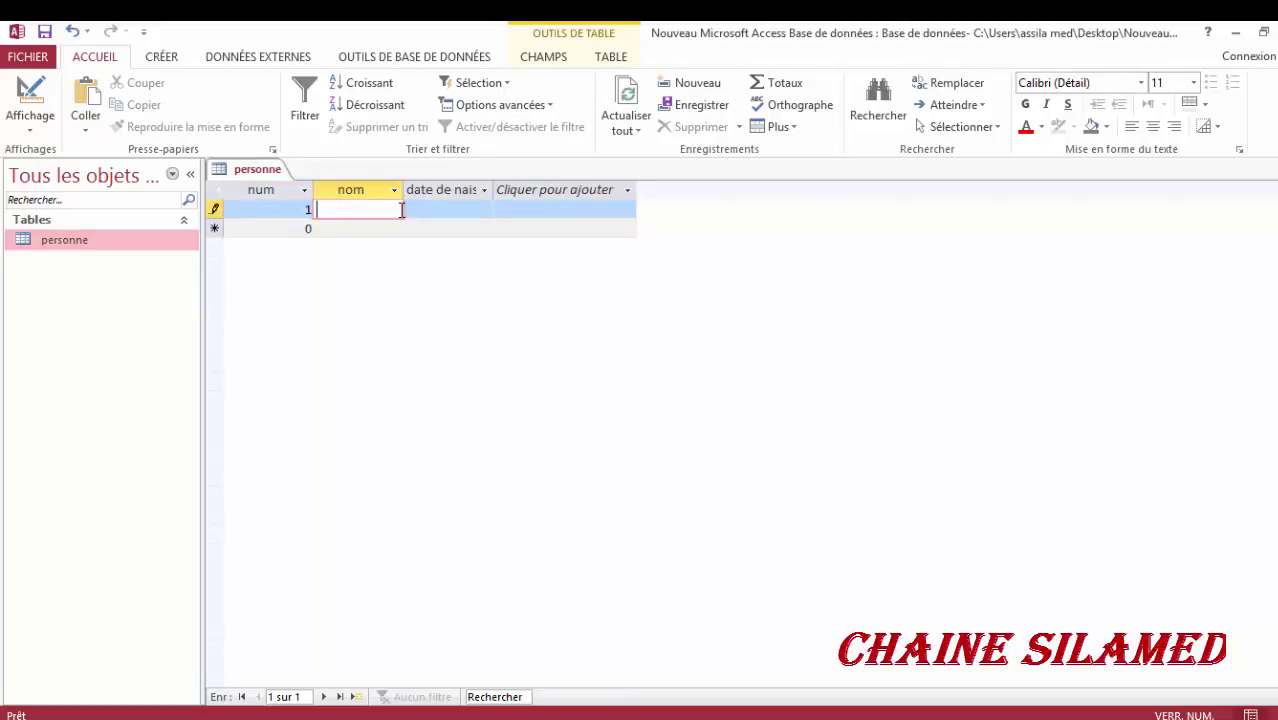
- Widen the nom and date de naissance columns and enter birth date 2000/06/06
{"action": "left_click_drag", "start_coordinate": [403, 190], "coordinate": [436, 190]}
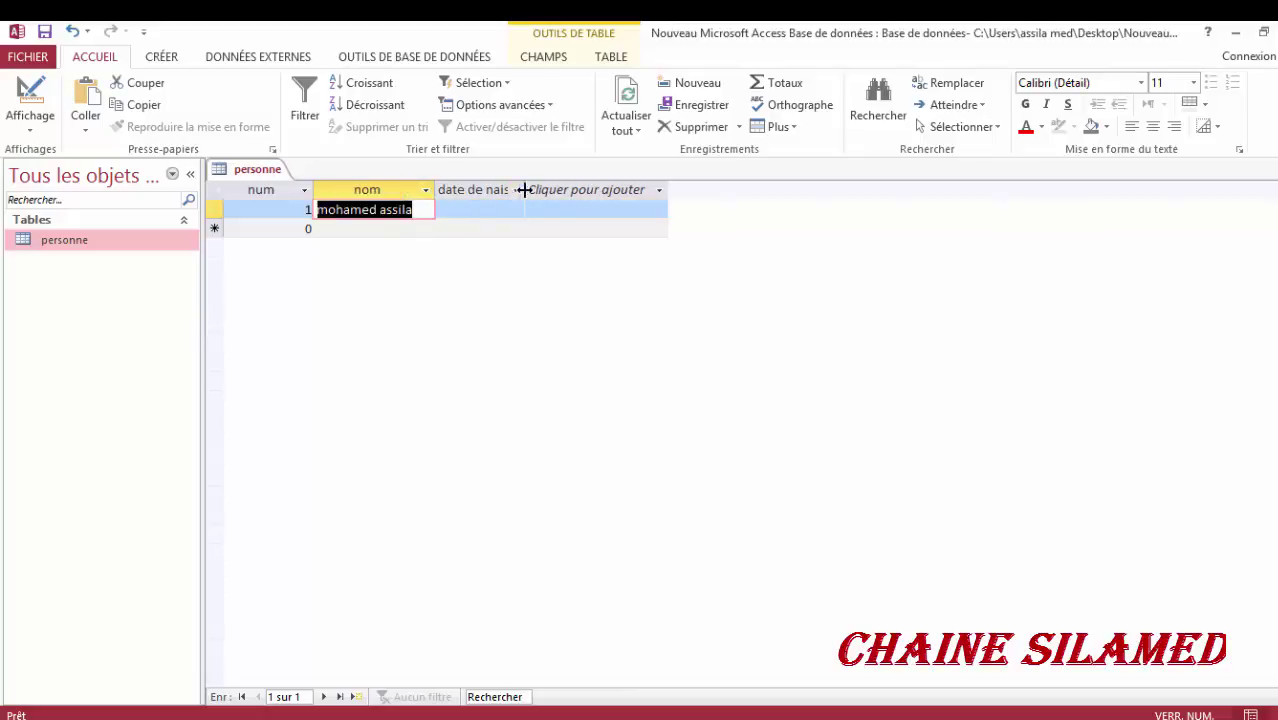
{"action": "left_click_drag", "start_coordinate": [524, 190], "coordinate": [572, 190]}
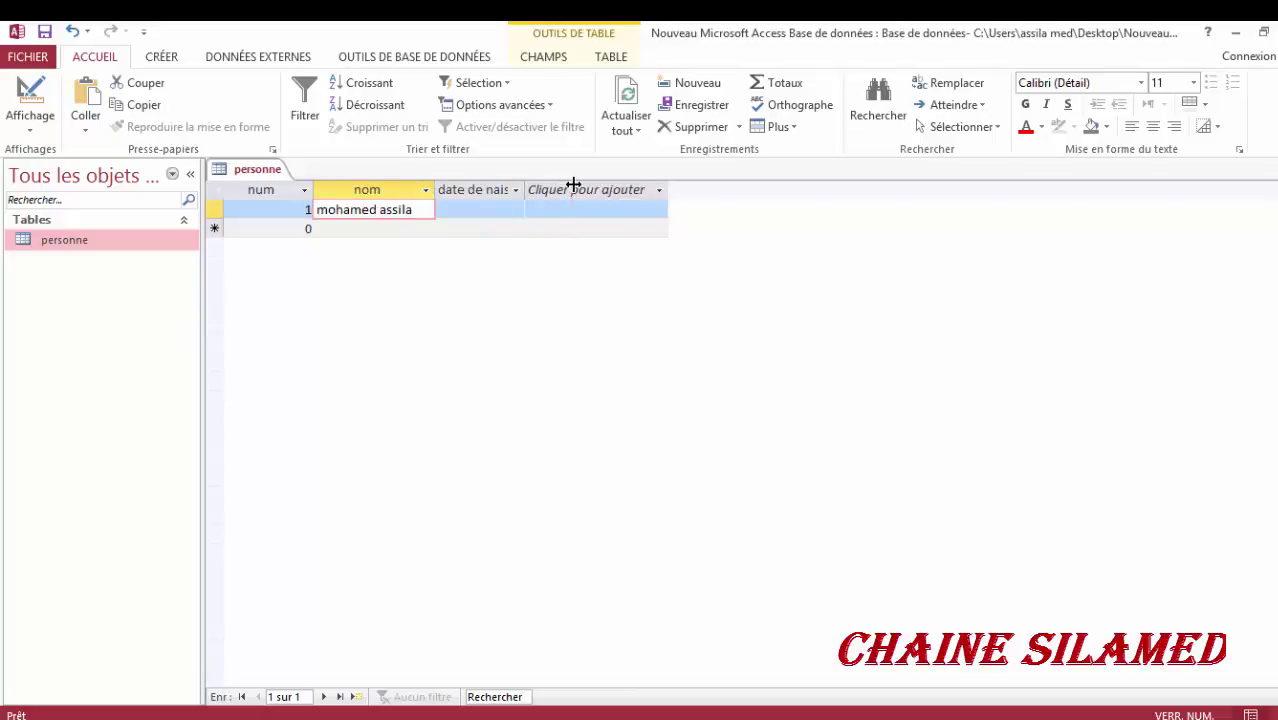
{"action": "left_click", "coordinate": [580, 190]}
{"action": "key", "text": "Escape"}
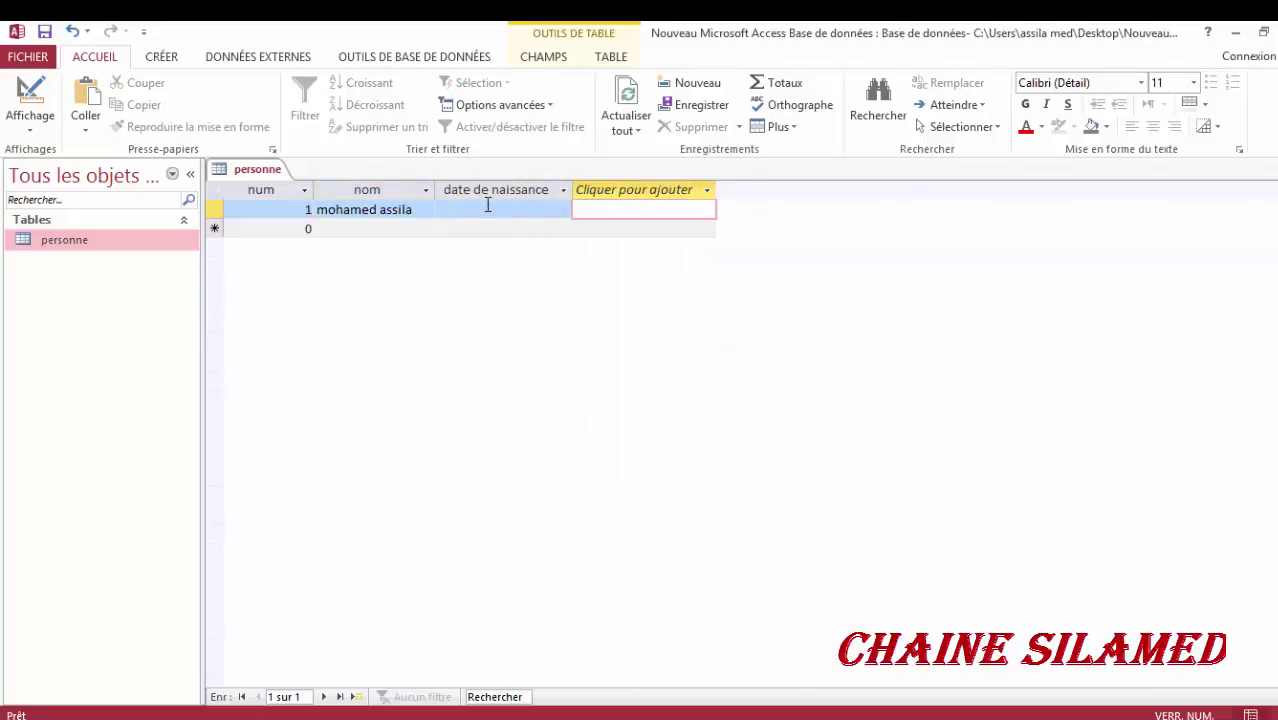
{"action": "left_click", "coordinate": [488, 205]}
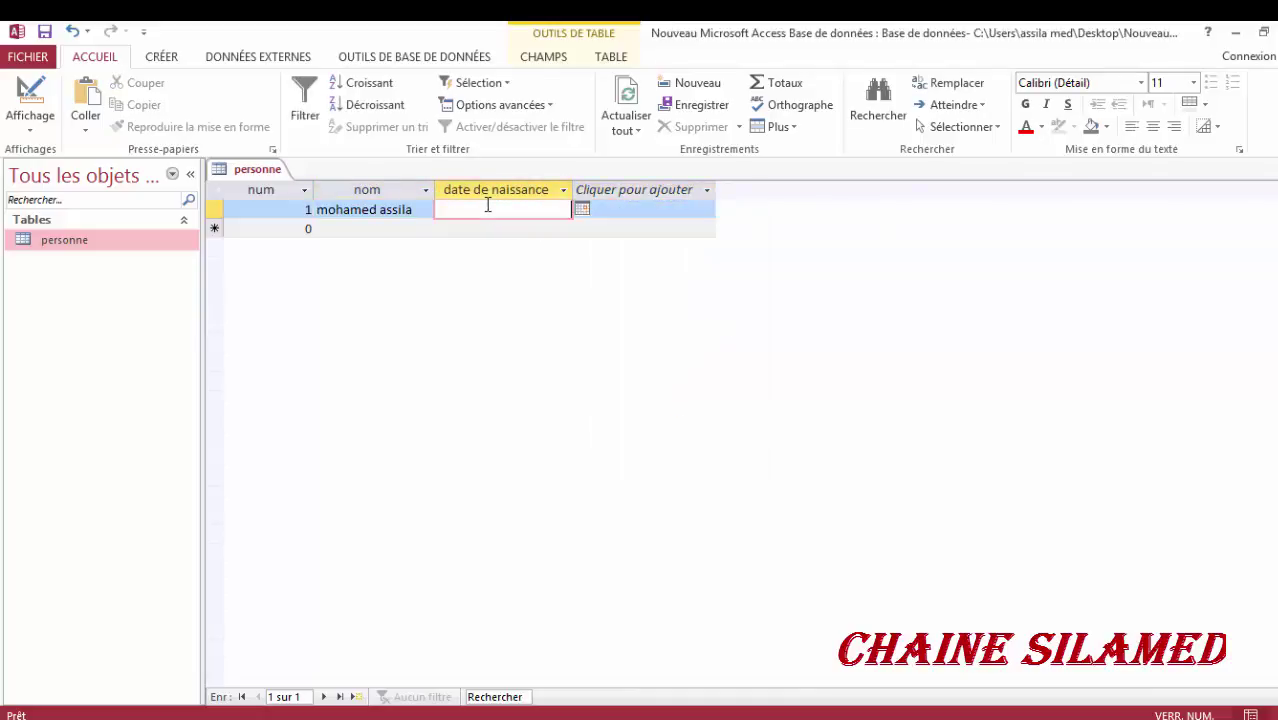
{"action": "left_click", "coordinate": [582, 210]}
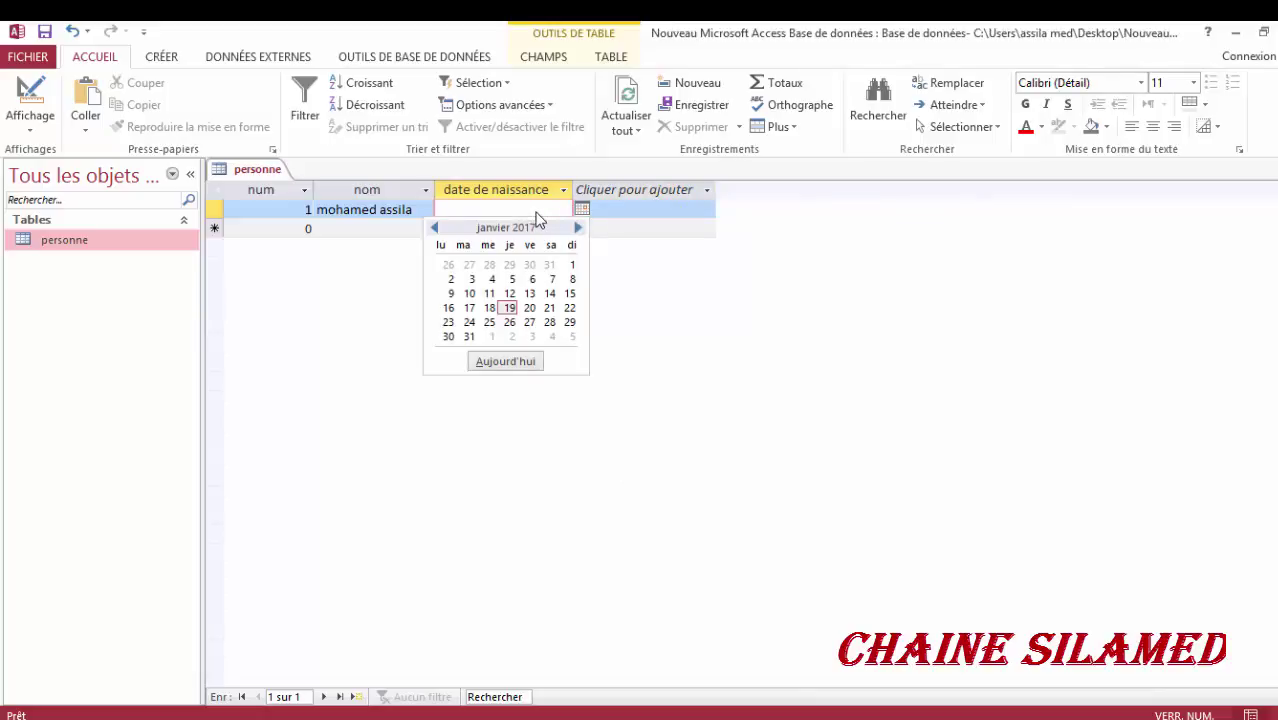
{"action": "left_click", "coordinate": [507, 206]}
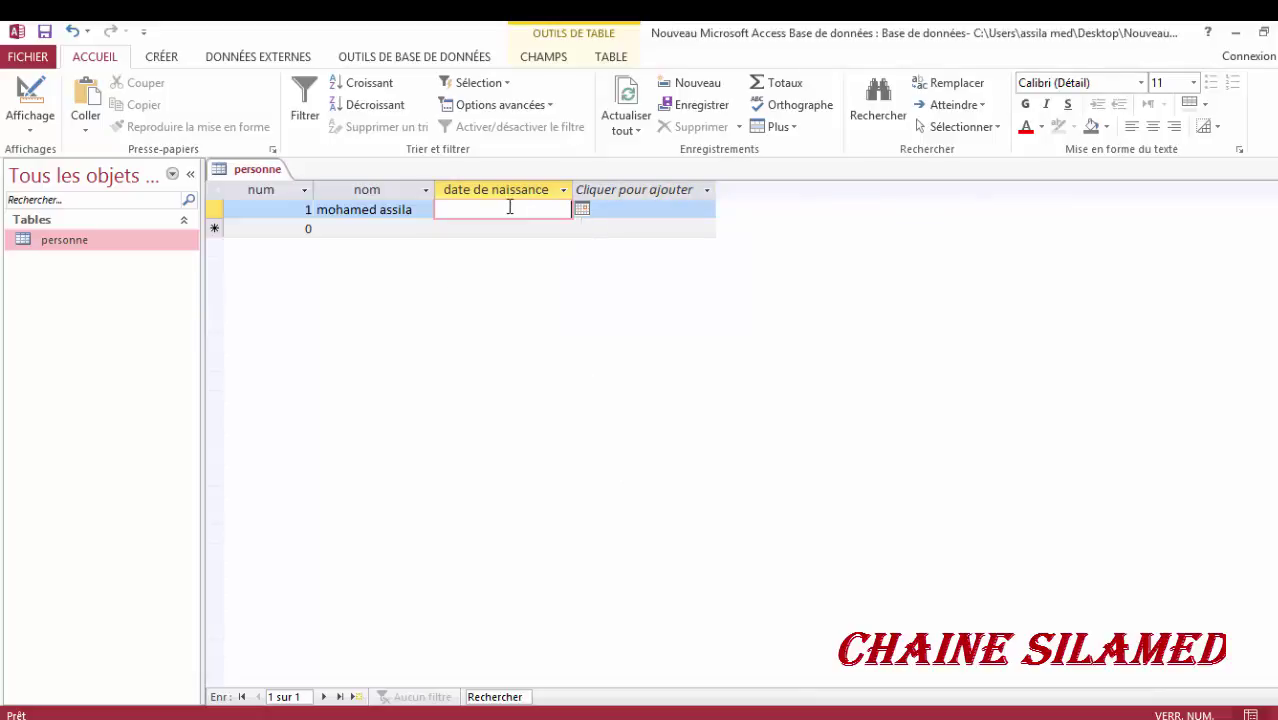
{"action": "type", "text": "2000/06/06"}
{"action": "left_click", "coordinate": [308, 228]}
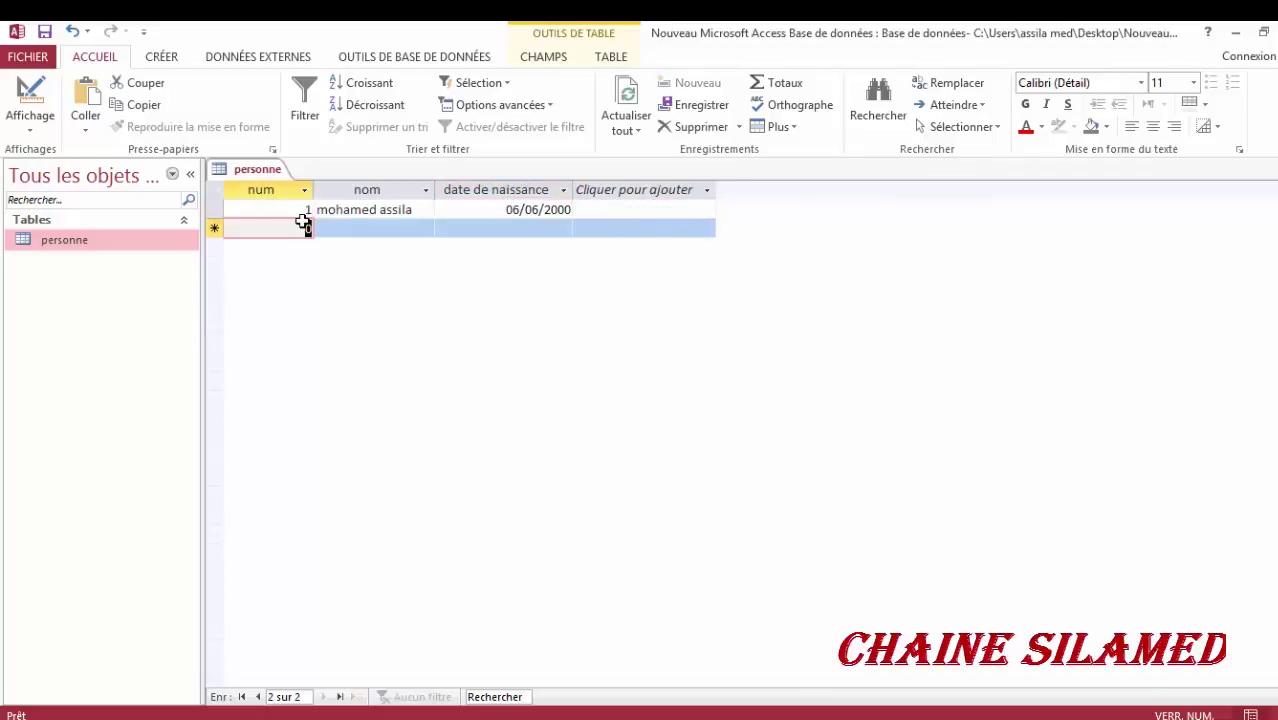
- Enter record num 2 with the second person's name and birth date 03/12/2002
{"action": "type", "text": "2"}
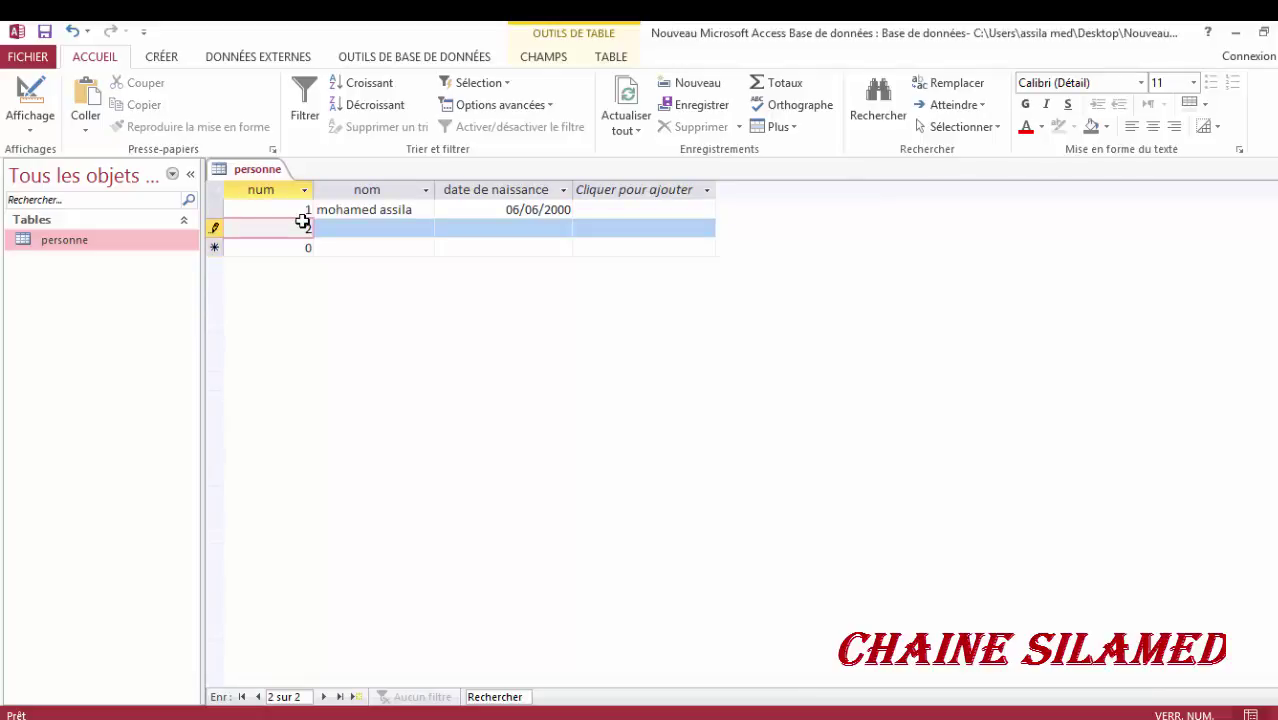
{"action": "key", "text": "Tab"}
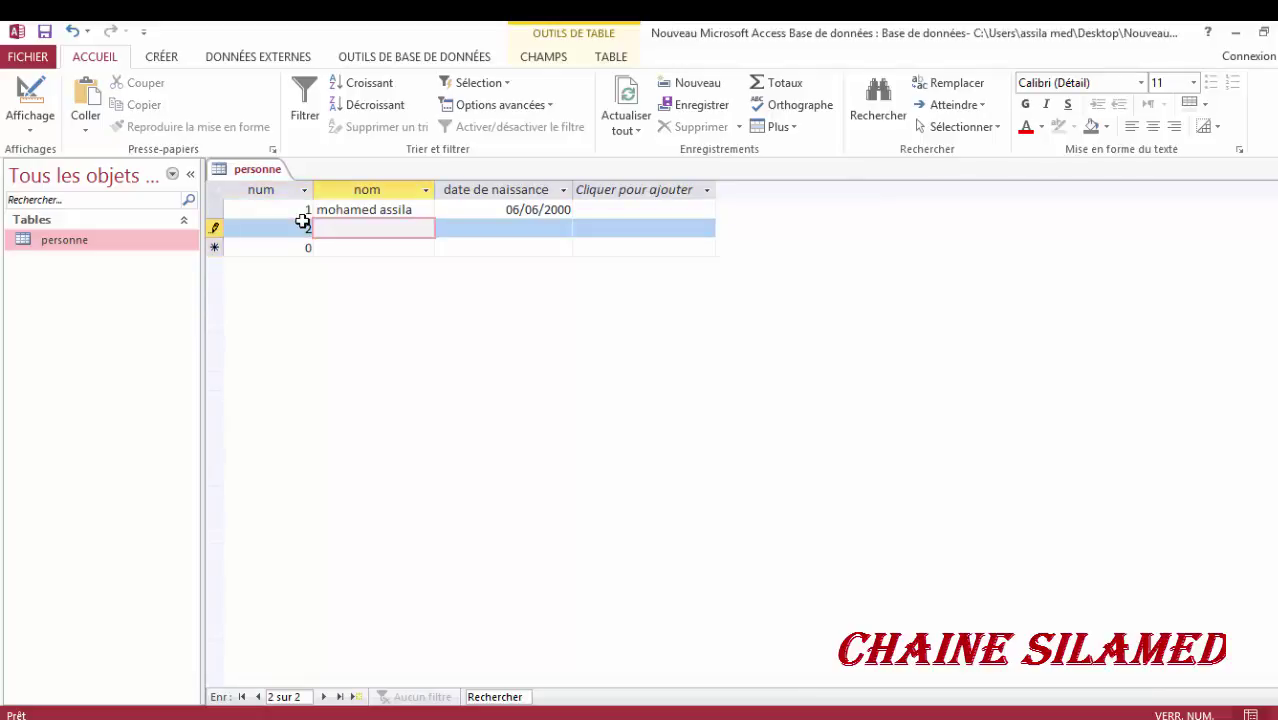
{"action": "type", "text": "yassine h"}
{"action": "key", "text": "Tab"}
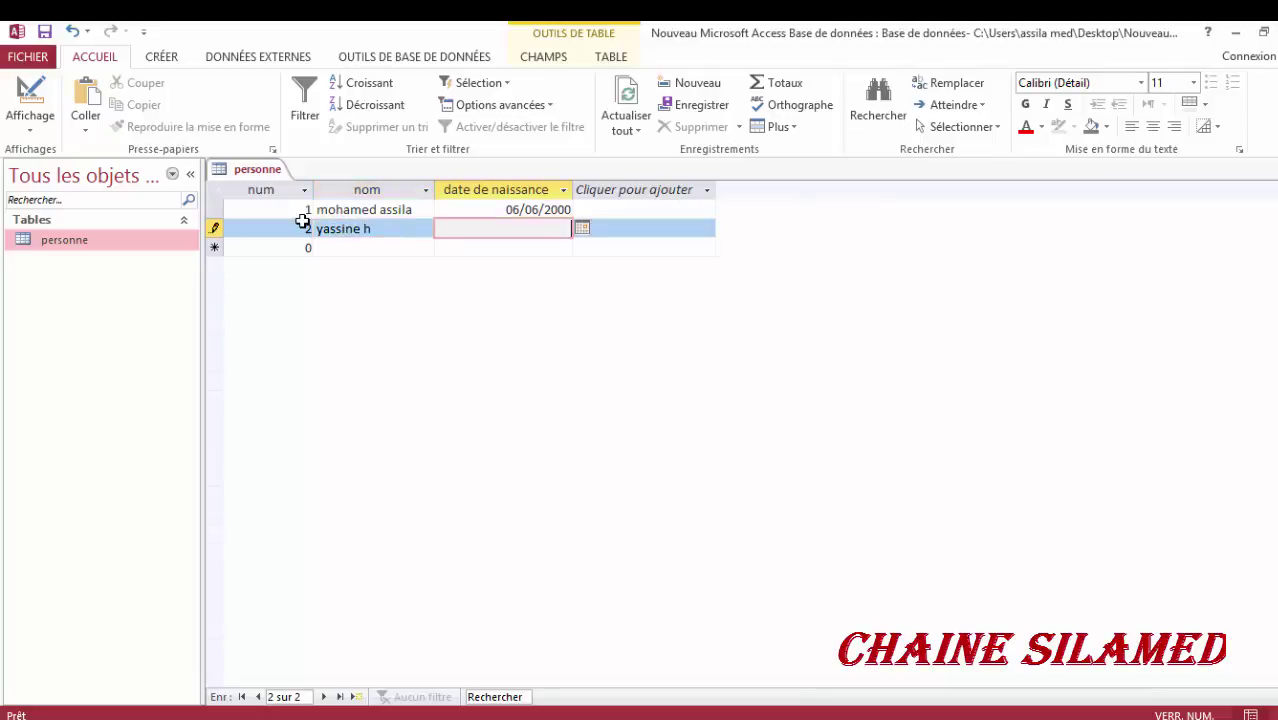
{"action": "type", "text": "03/12/2002"}
{"action": "key", "text": "Return"}
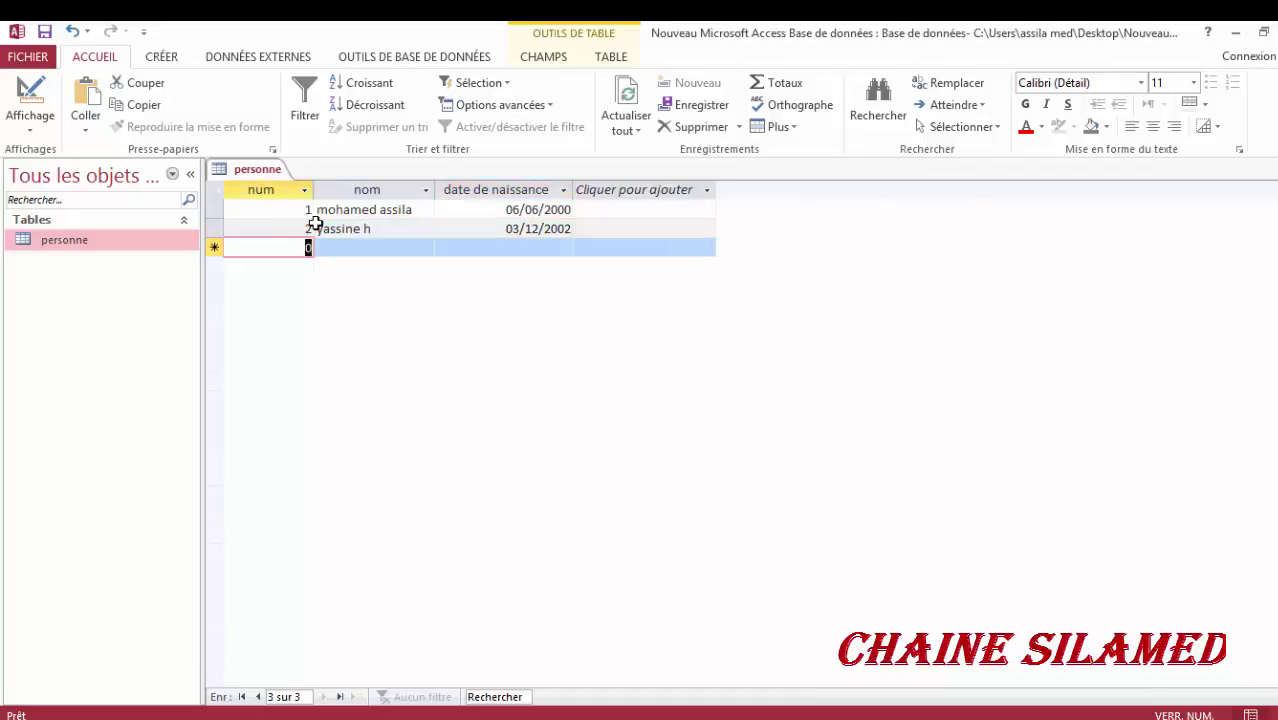